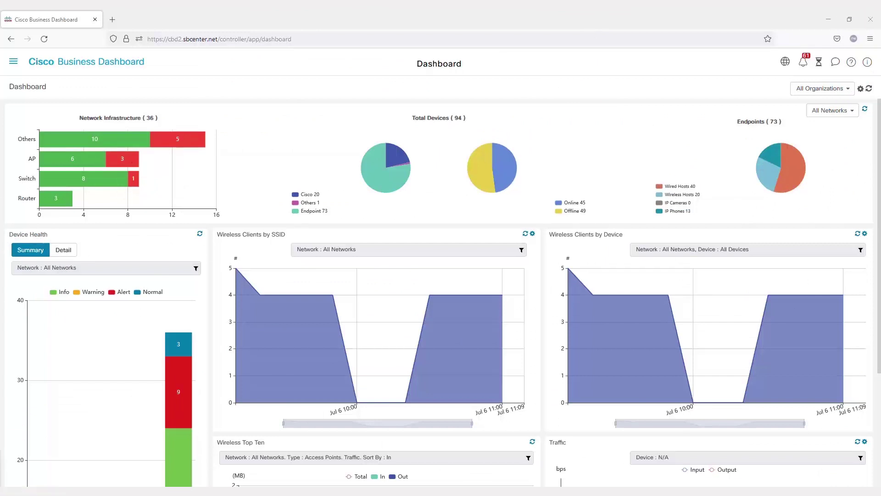
# Step: Start a new wireless LAN profile named WLANProfile2 for the Default organization and highlight the Default device group
pyautogui.click(13, 61)
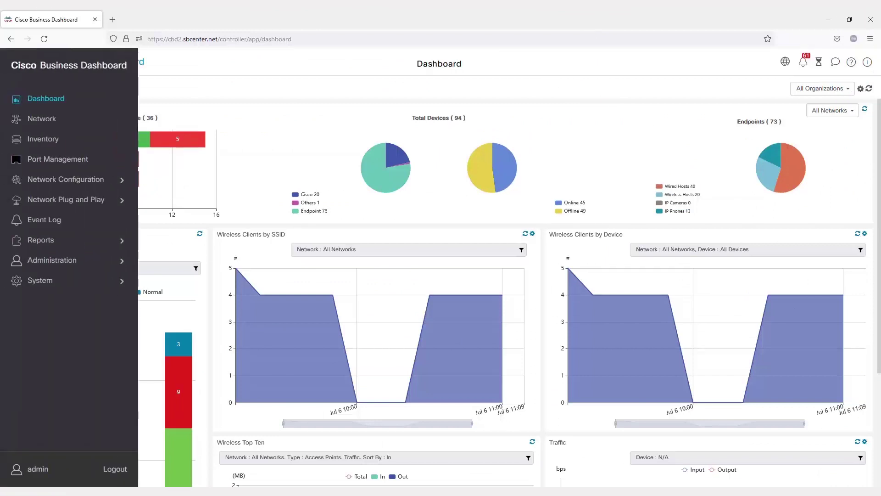
pyautogui.click(66, 179)
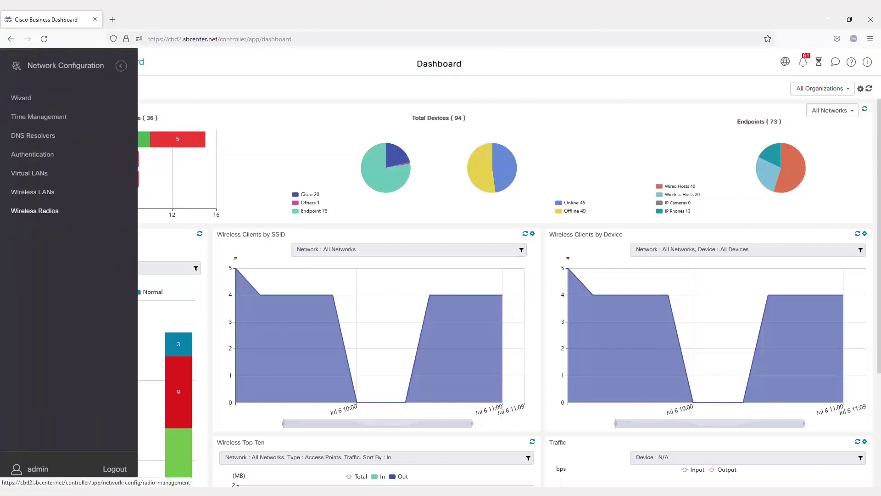
pyautogui.click(33, 192)
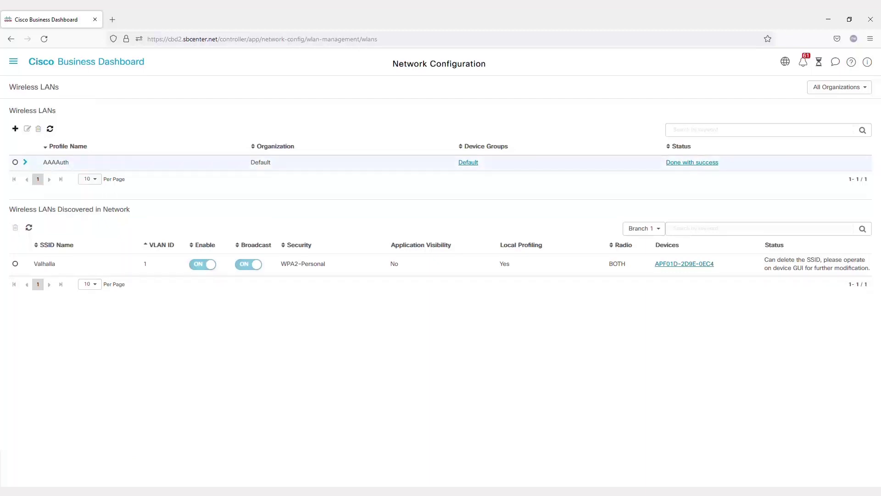
pyautogui.click(15, 129)
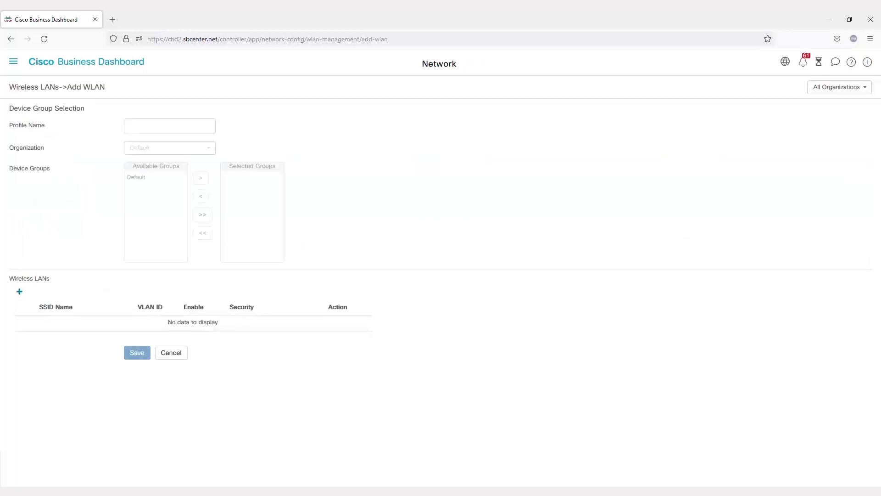
pyautogui.write('WLANProfile2')
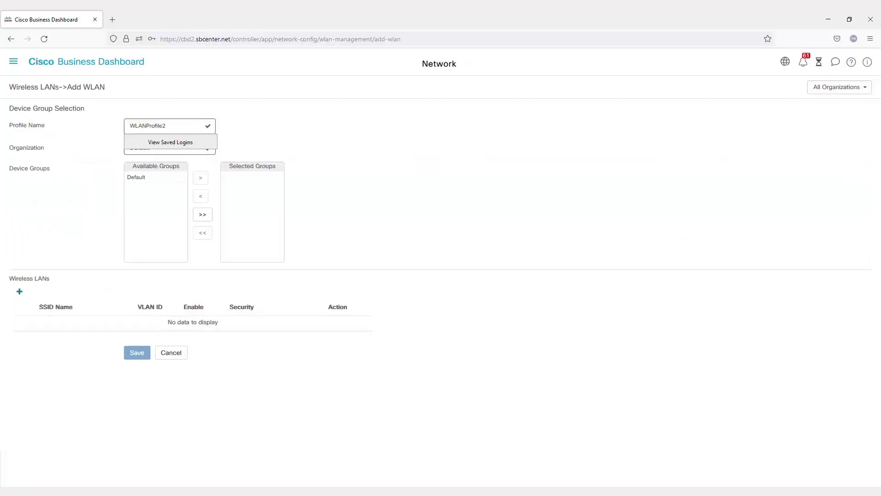
pyautogui.press('Tab')
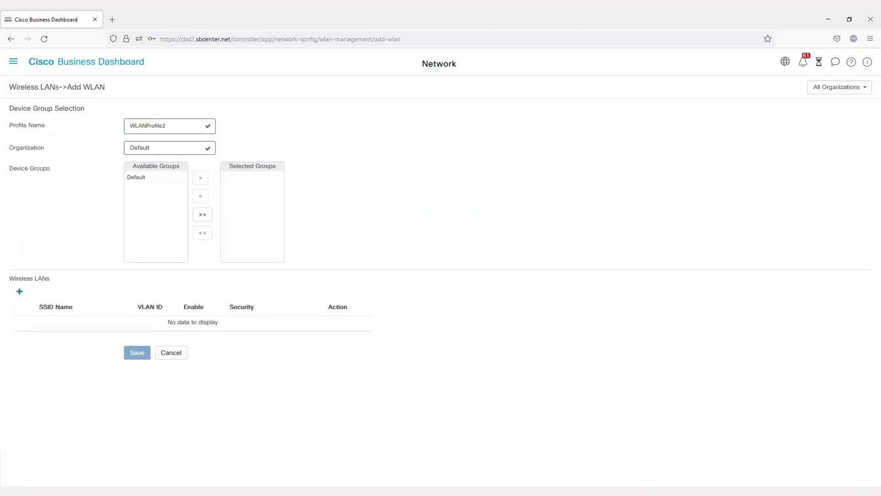
pyautogui.click(170, 147)
pyautogui.press('Return')
pyautogui.click(155, 177)
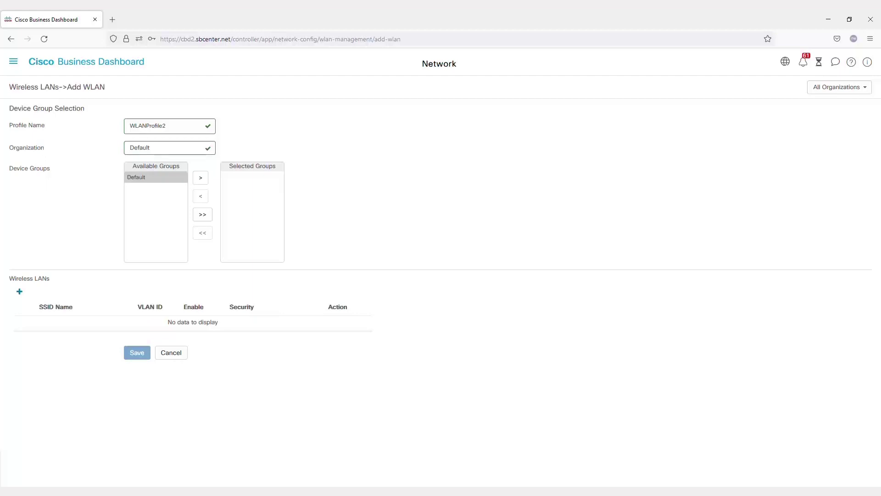
# Step: Add a wireless LAN entry to the profile with SSID name CBDTestWLAN and VLAN ID 1
pyautogui.click(20, 292)
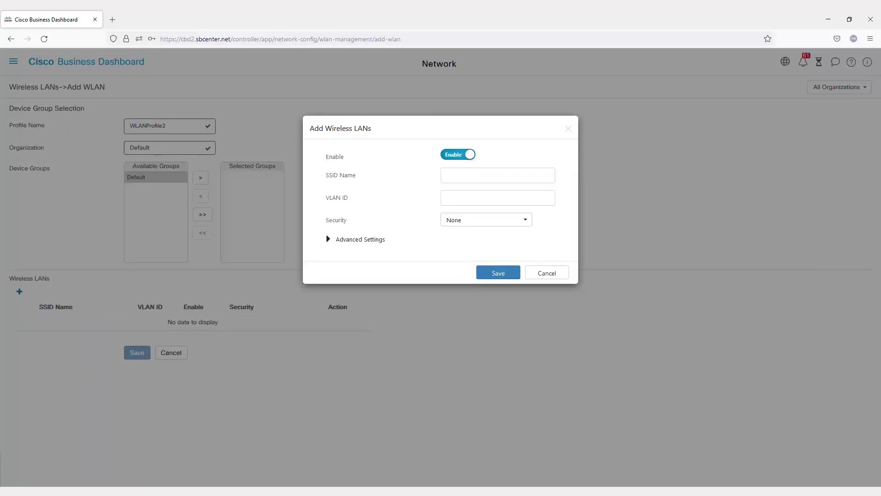
pyautogui.click(497, 176)
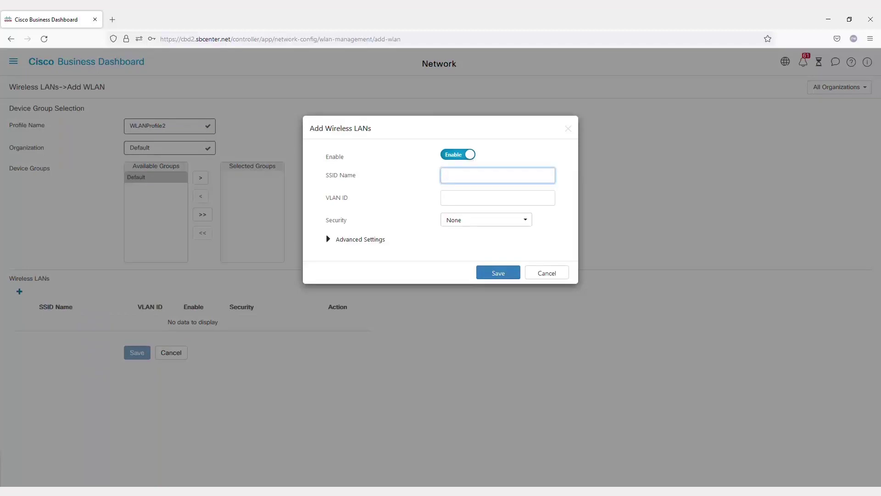
pyautogui.write('CBDTestWLAN')
pyautogui.press('Tab')
pyautogui.write('1')
pyautogui.press('Tab')
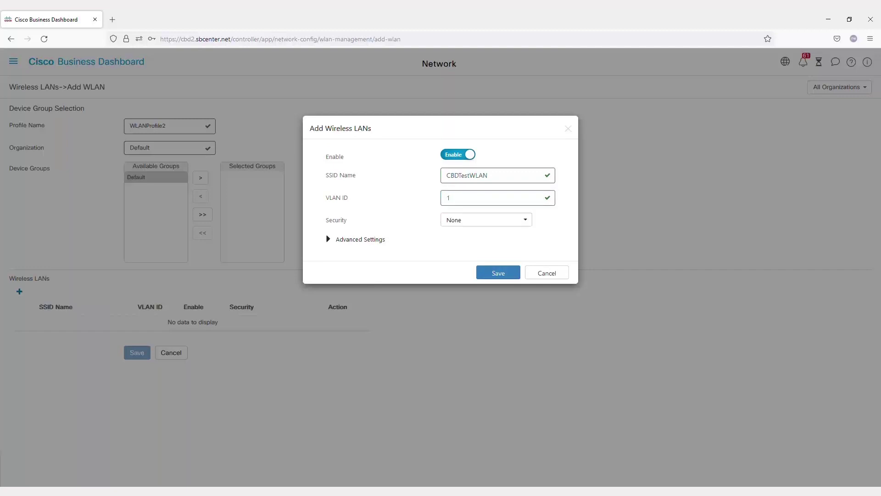
# Step: Secure the wireless LAN with WPA2-WPA3-Personal and a preshared key, expand its advanced settings, and save the entry
pyautogui.click(486, 220)
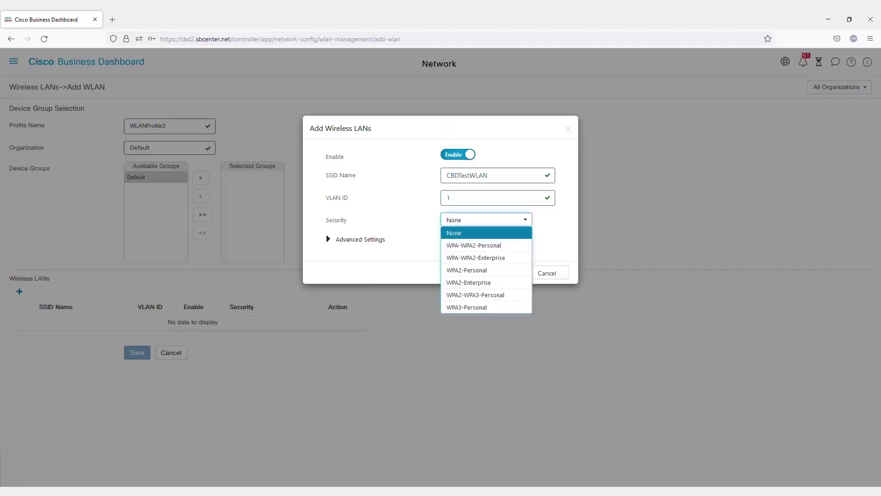
pyautogui.click(476, 295)
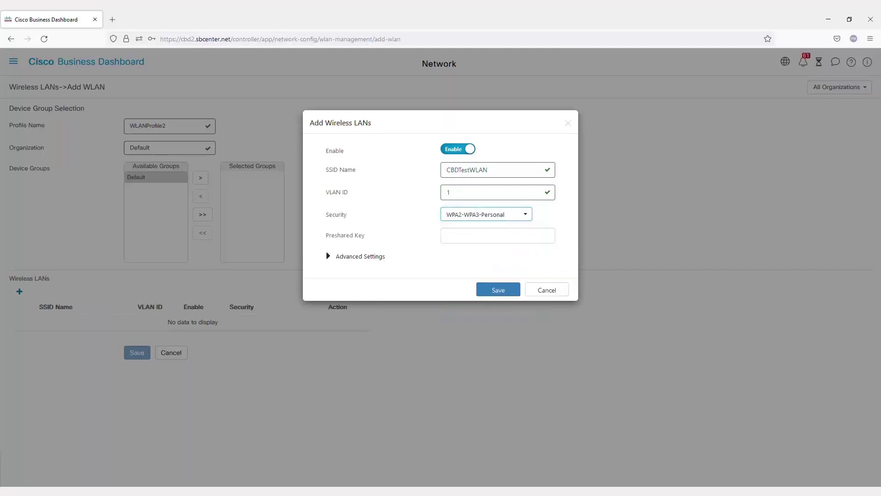
pyautogui.click(447, 235)
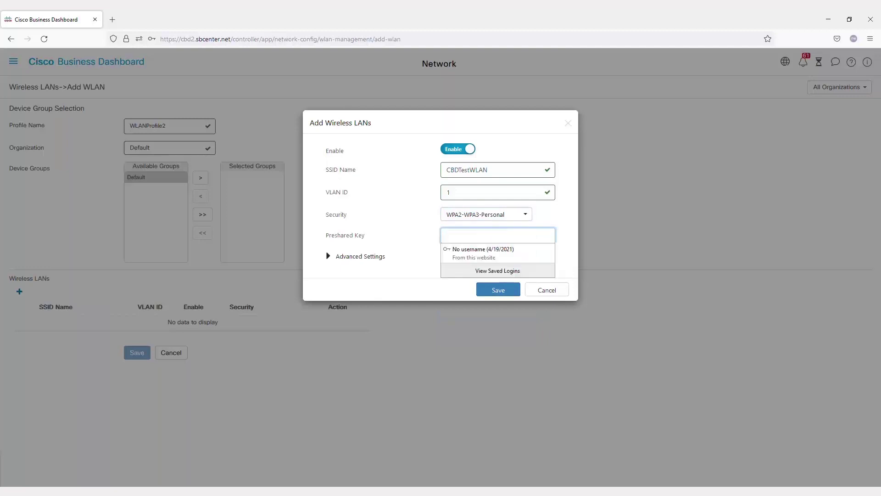
pyautogui.write('*****')
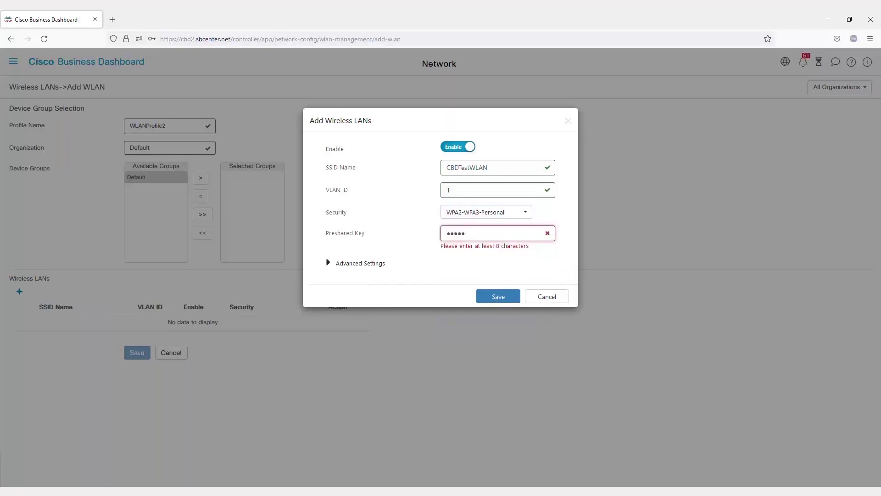
pyautogui.write('****')
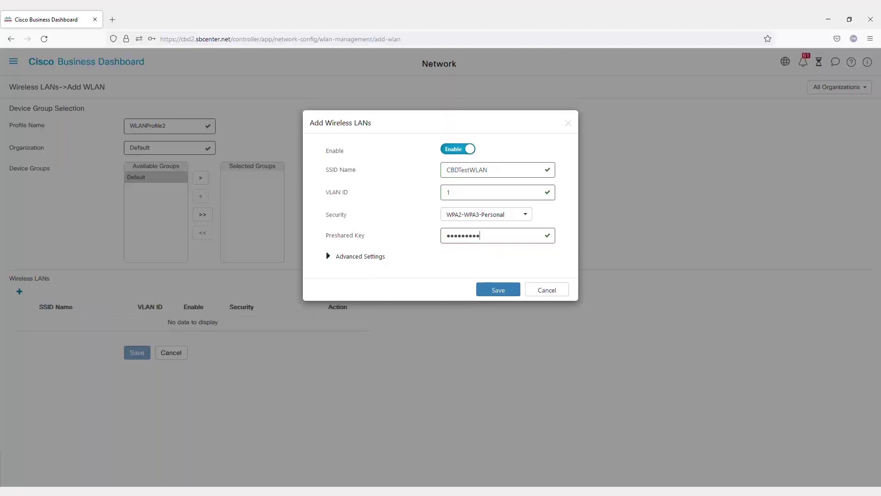
pyautogui.click(329, 256)
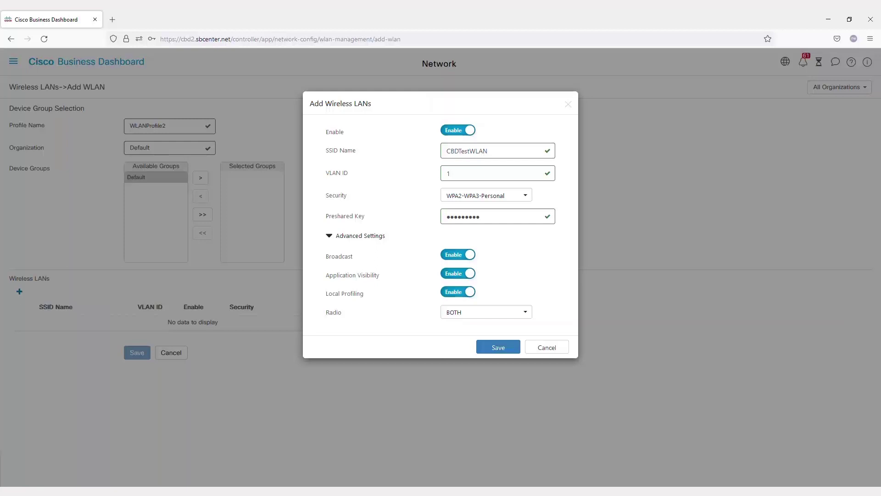
pyautogui.click(498, 347)
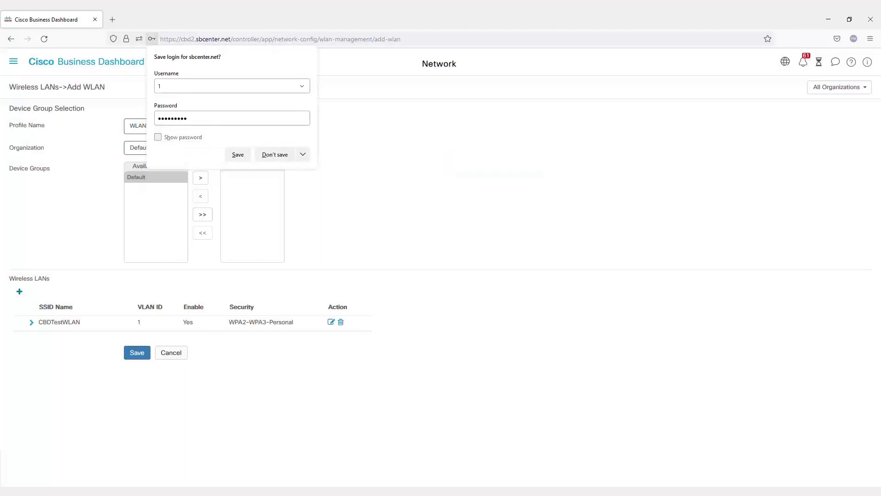
# Step: Store the login offered by the browser and save the WLAN profile, dismissing the saved-password update prompt
pyautogui.click(238, 154)
pyautogui.click(137, 353)
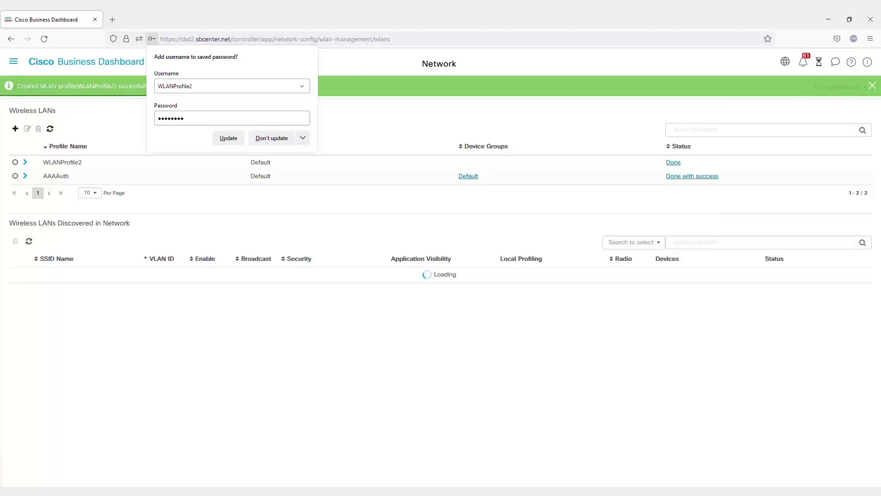
pyautogui.press('Escape')
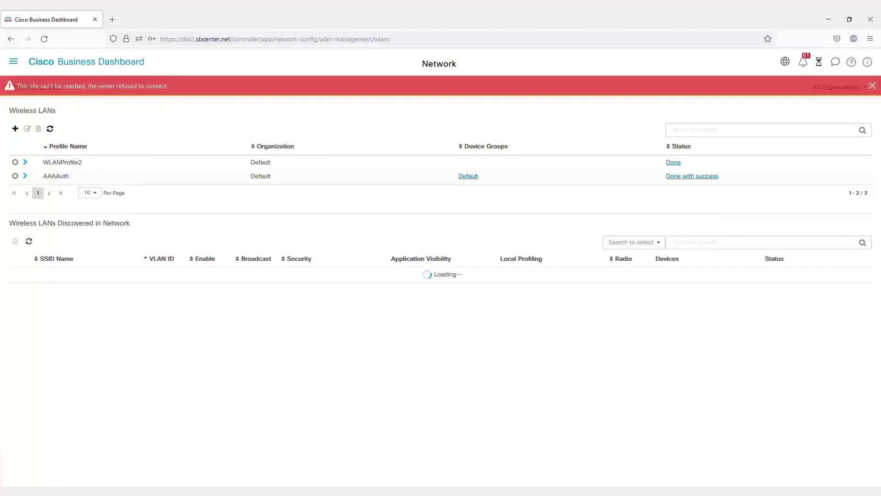
# Step: Start a new wireless radio profile in the network configuration and name it CBDProfile
pyautogui.click(14, 61)
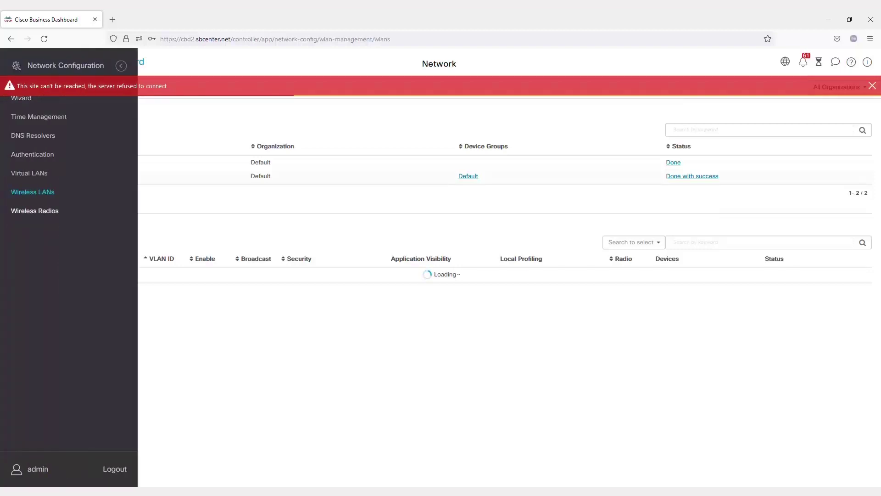
pyautogui.click(35, 211)
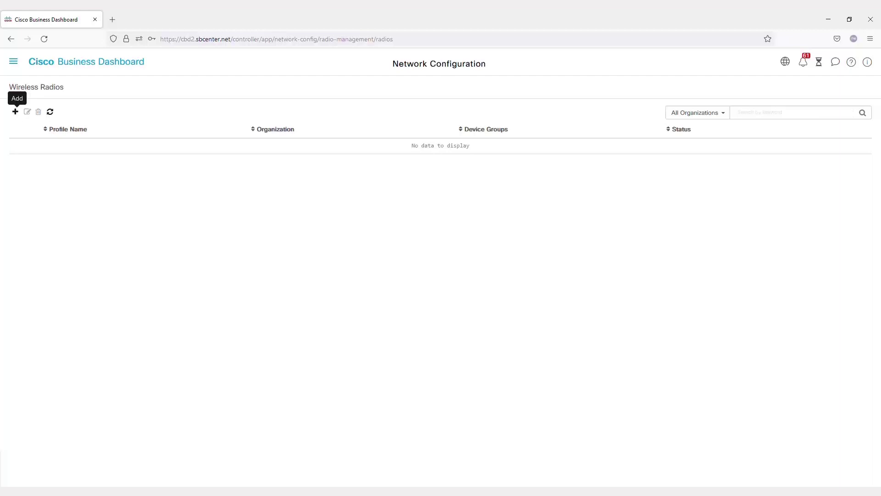
pyautogui.click(15, 112)
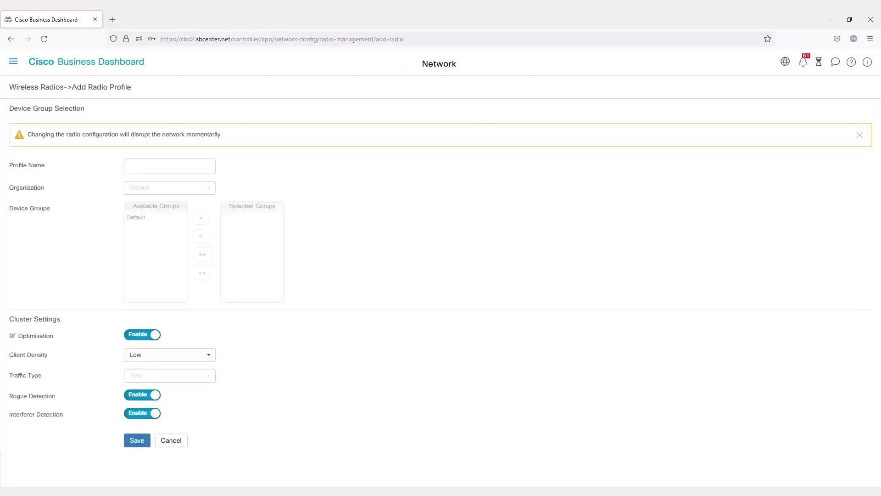
pyautogui.write('CBDProfile')
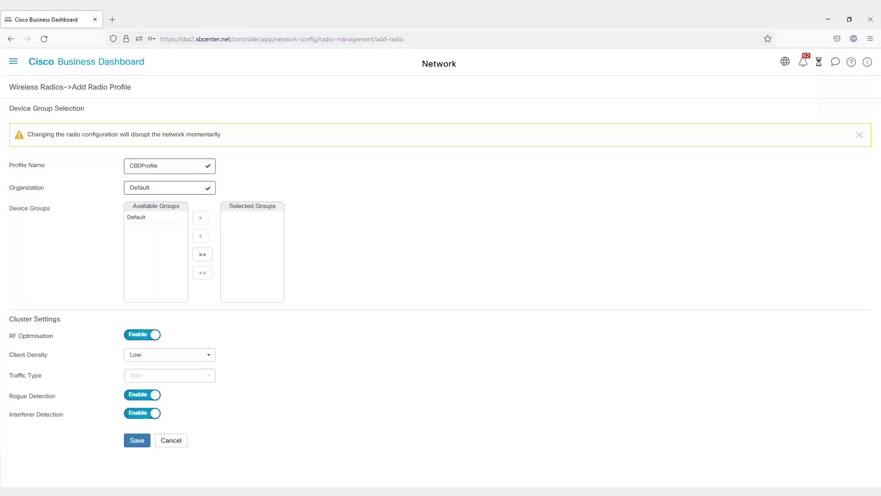
# Step: Set the radio profile's client density to Medium and its traffic type to Data
pyautogui.click(170, 355)
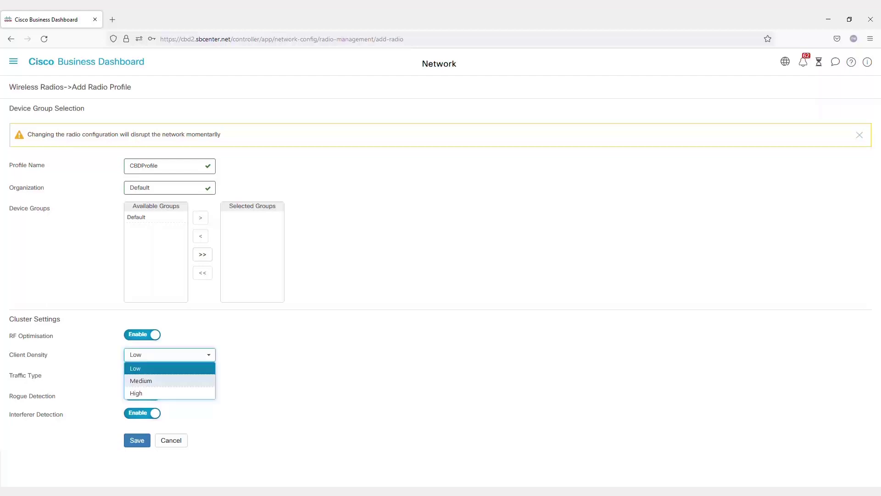
pyautogui.click(170, 381)
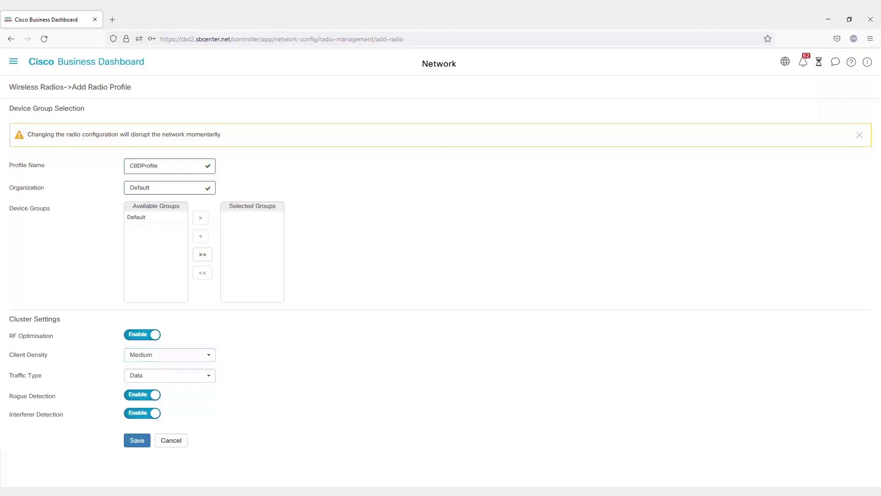
pyautogui.click(170, 375)
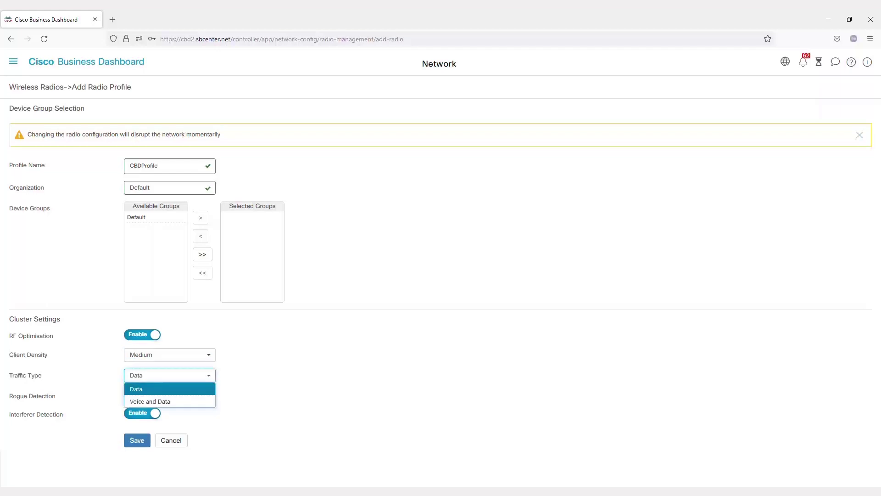
pyautogui.click(170, 389)
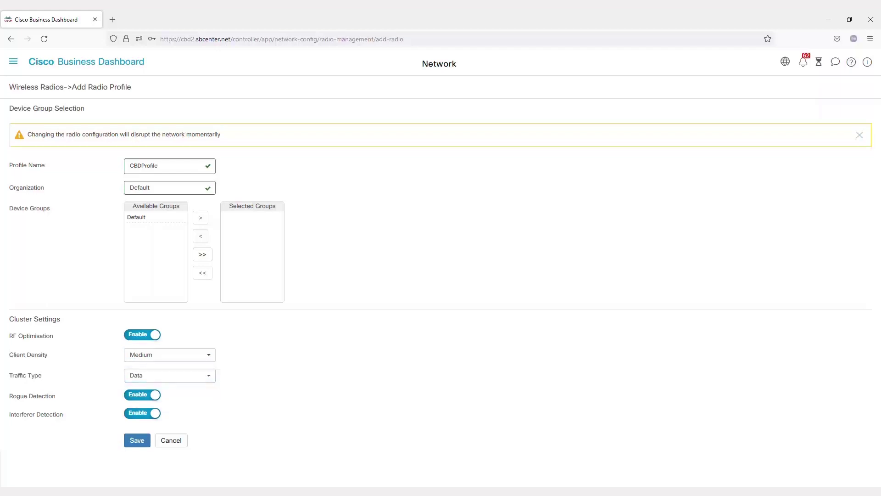
# Step: Disable rogue detection and toggle interferer detection in the cluster settings, and save the radio profile
pyautogui.click(143, 394)
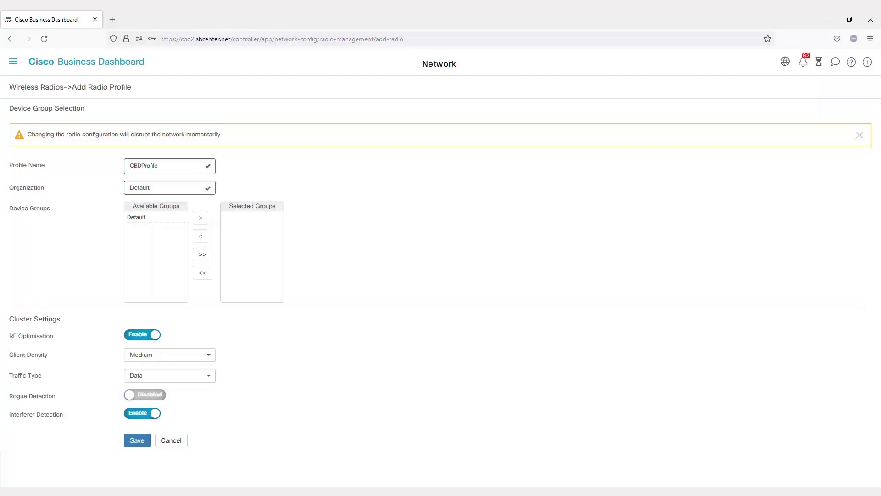
pyautogui.click(143, 413)
pyautogui.click(136, 440)
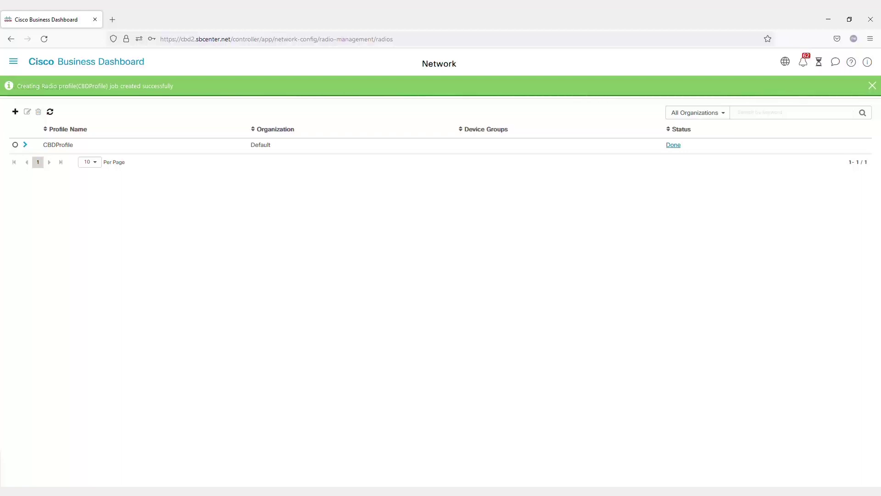
# Step: Open the topology of the Branch2 network and show the details of the CBW240AC-B access point
pyautogui.click(13, 62)
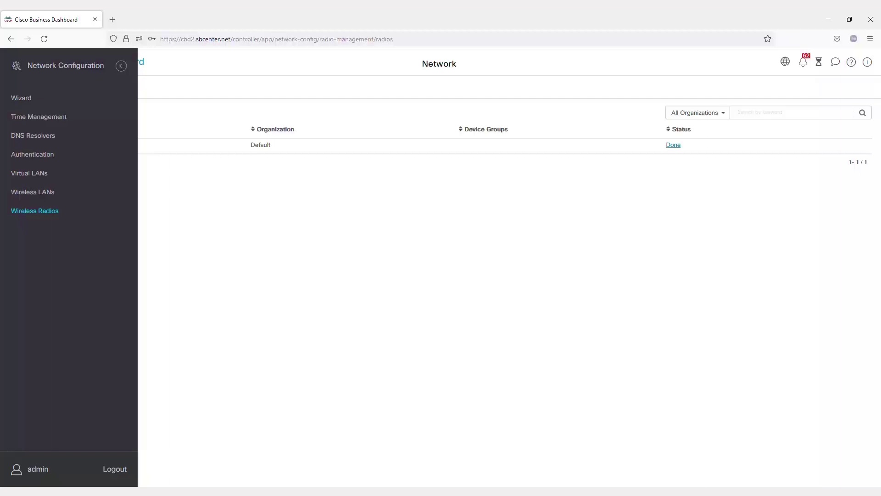
pyautogui.click(121, 66)
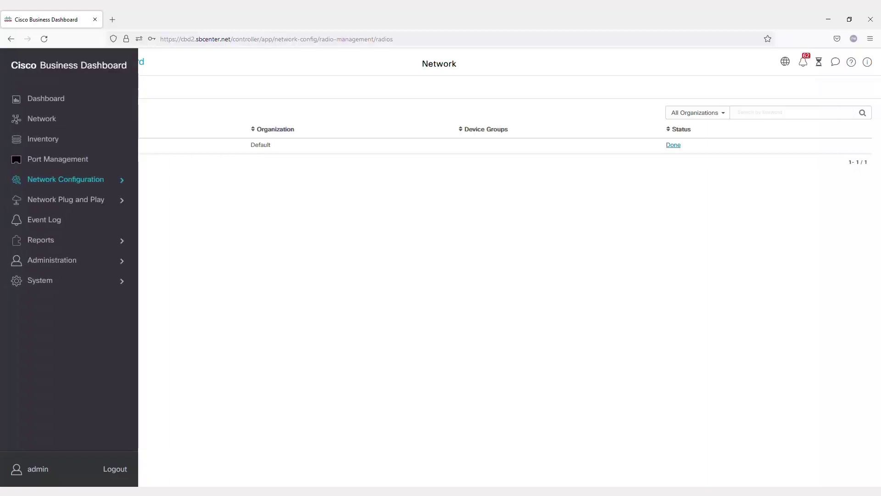
pyautogui.click(41, 118)
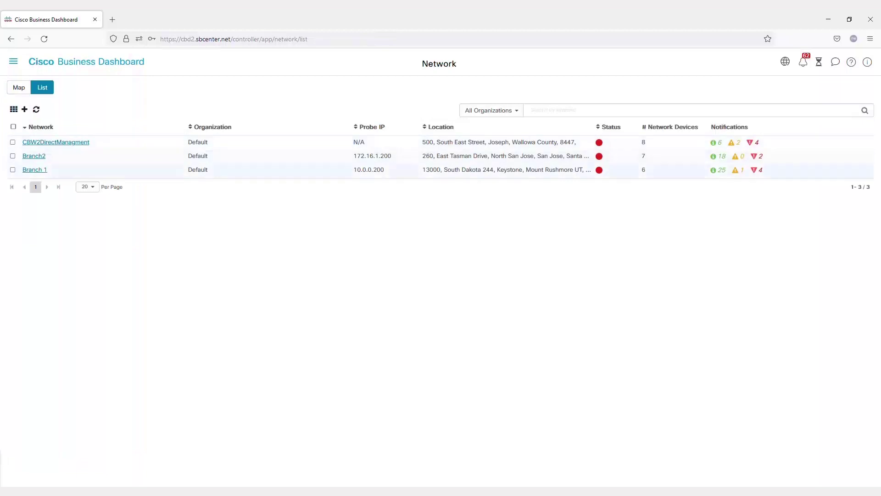
pyautogui.click(13, 156)
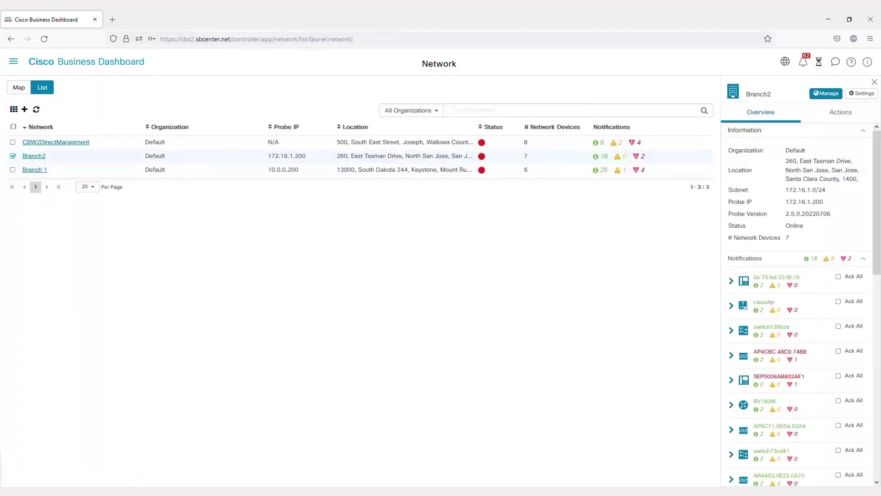
pyautogui.click(827, 94)
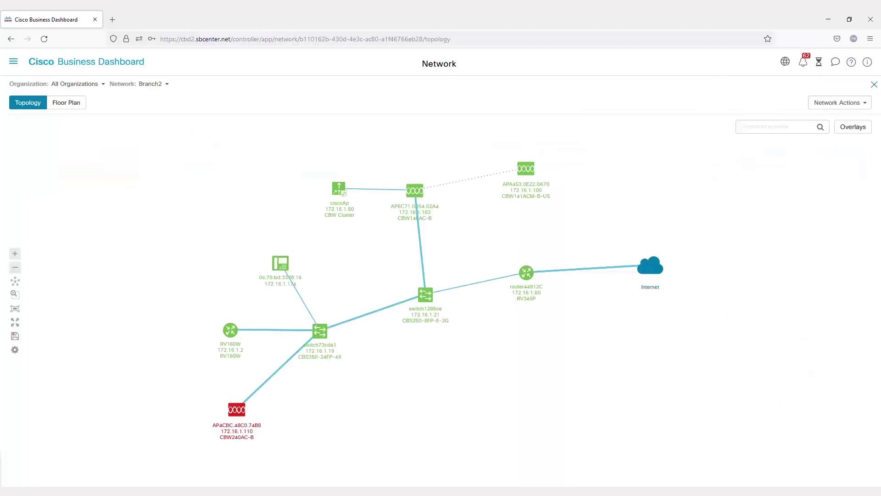
pyautogui.click(236, 410)
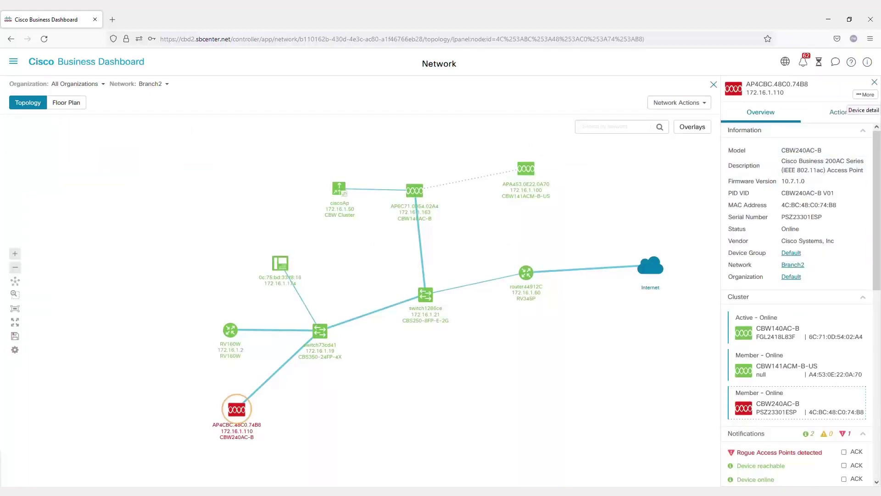
# Step: In the CBW240AC-B access point's wireless LAN settings, set the 2.4 GHz radio's channel to 6 and save the change
pyautogui.click(866, 94)
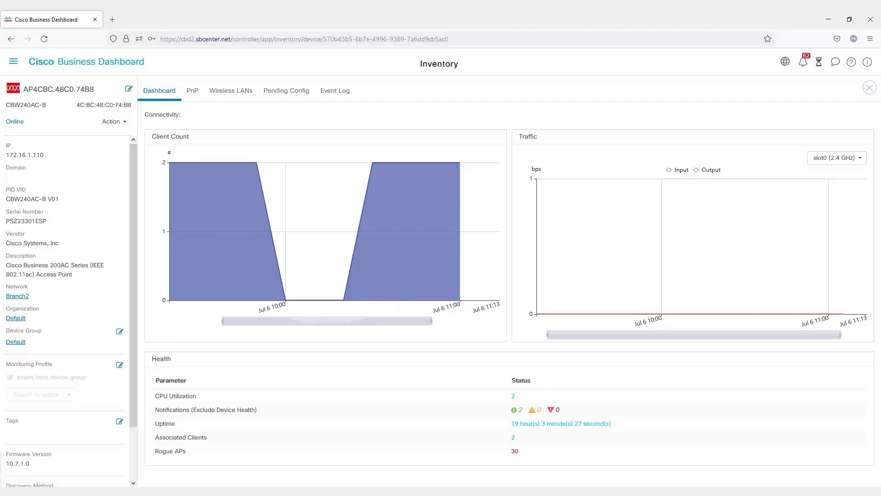
pyautogui.click(231, 90)
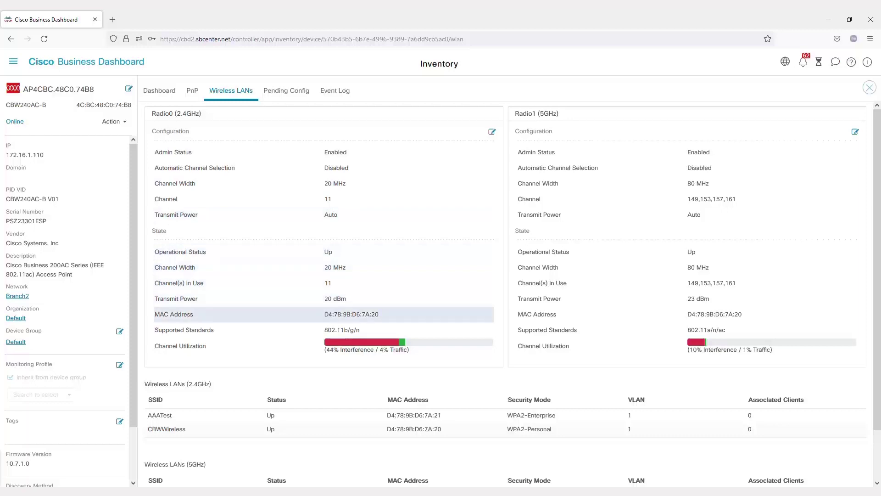
pyautogui.click(492, 132)
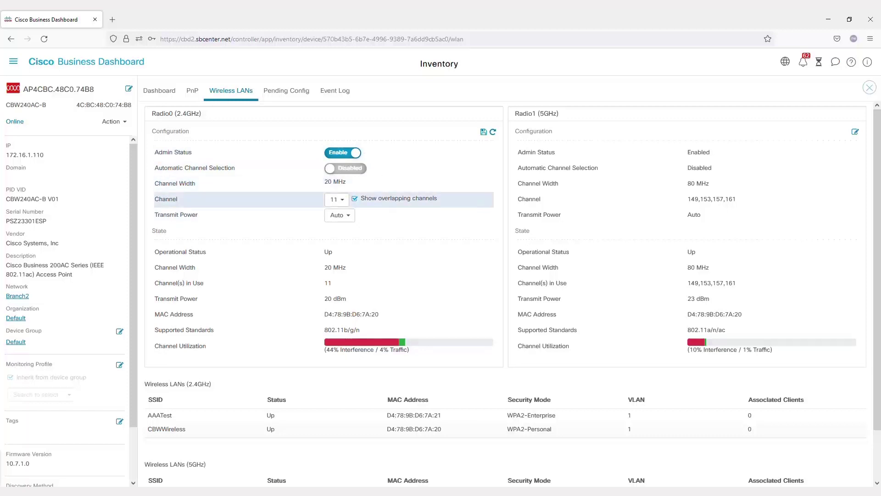
pyautogui.click(336, 199)
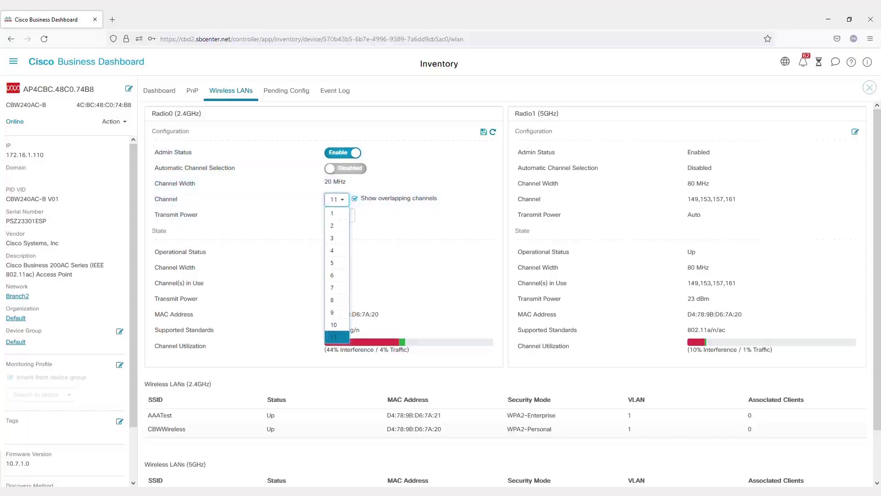
pyautogui.click(334, 274)
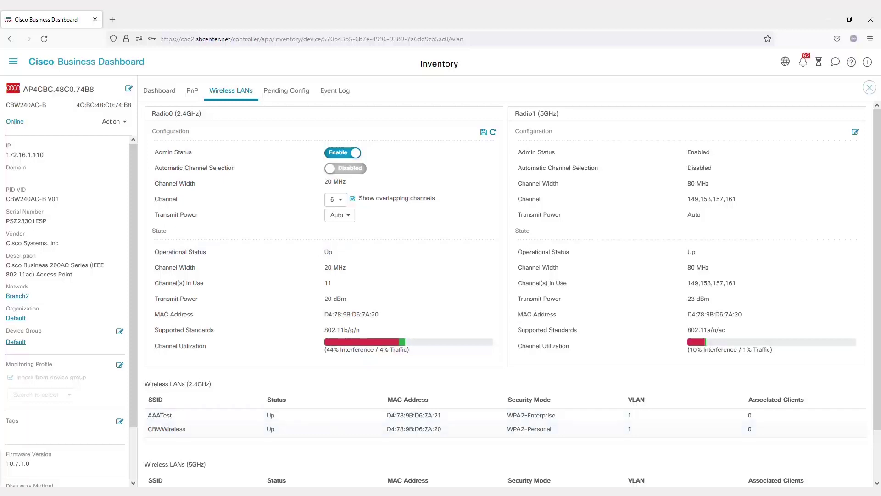
pyautogui.scroll(-2, 459, 415)
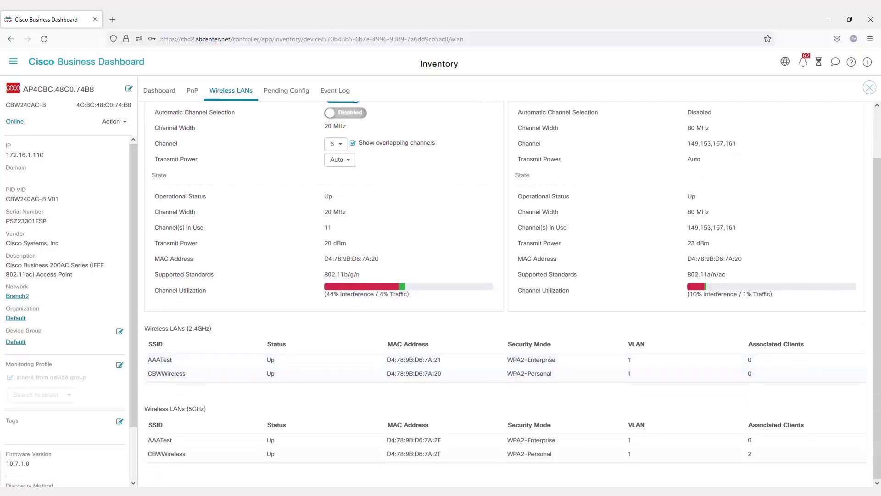
pyautogui.scroll(2, 459, 415)
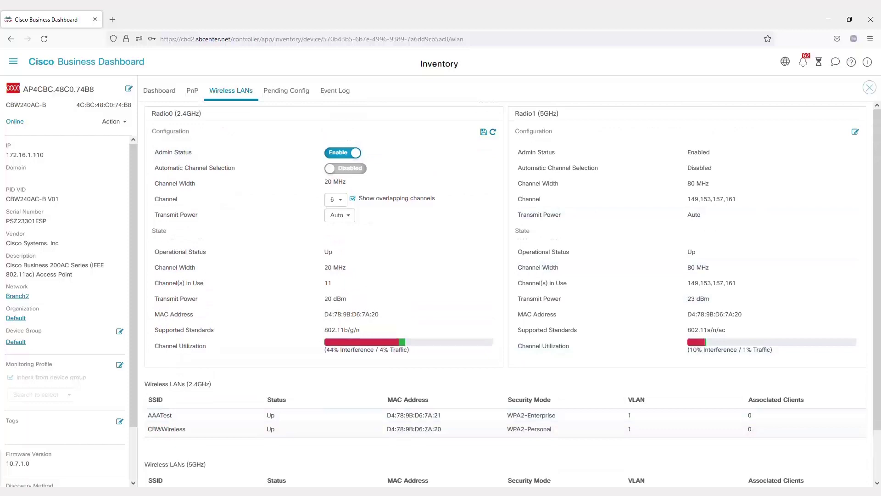
pyautogui.click(483, 132)
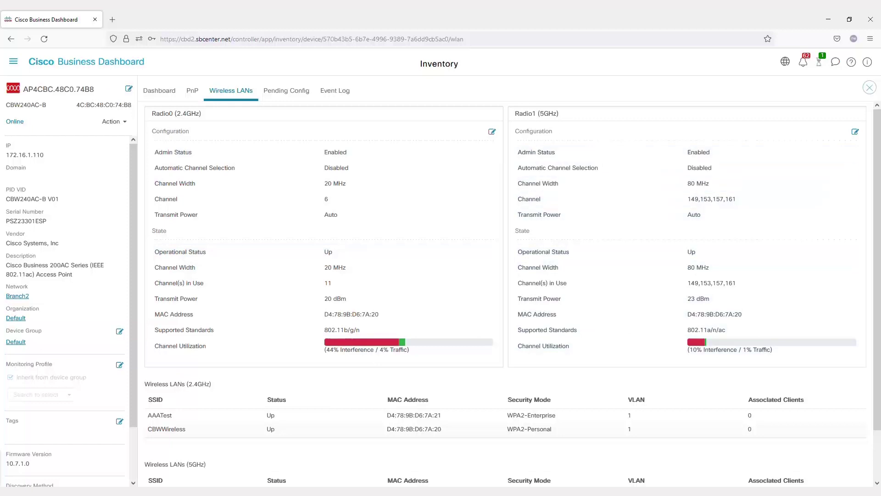
pyautogui.click(855, 132)
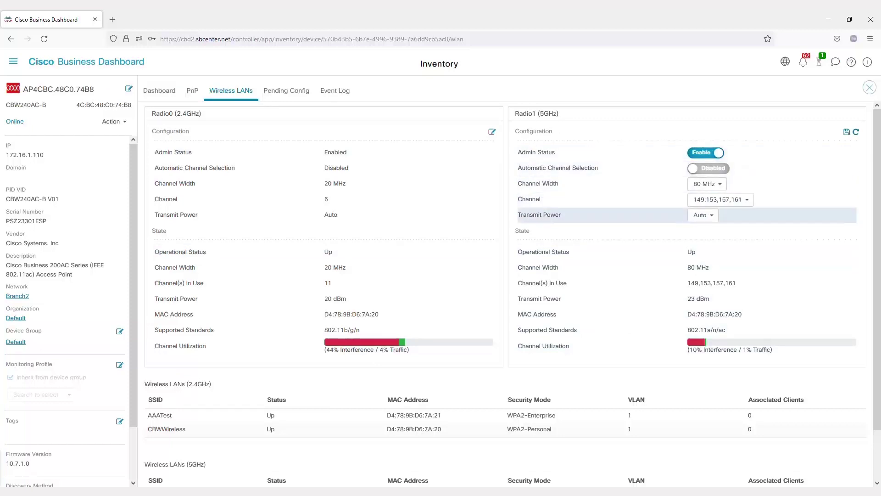
pyautogui.click(702, 215)
pyautogui.click(776, 169)
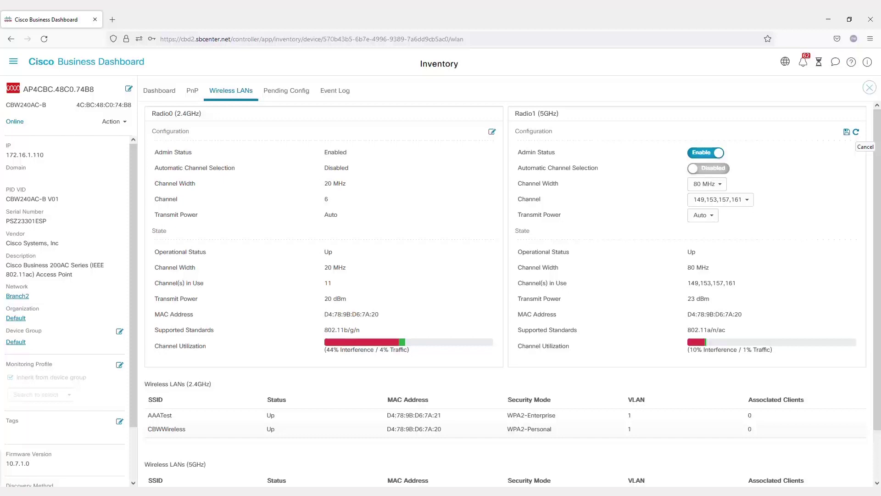
pyautogui.click(856, 132)
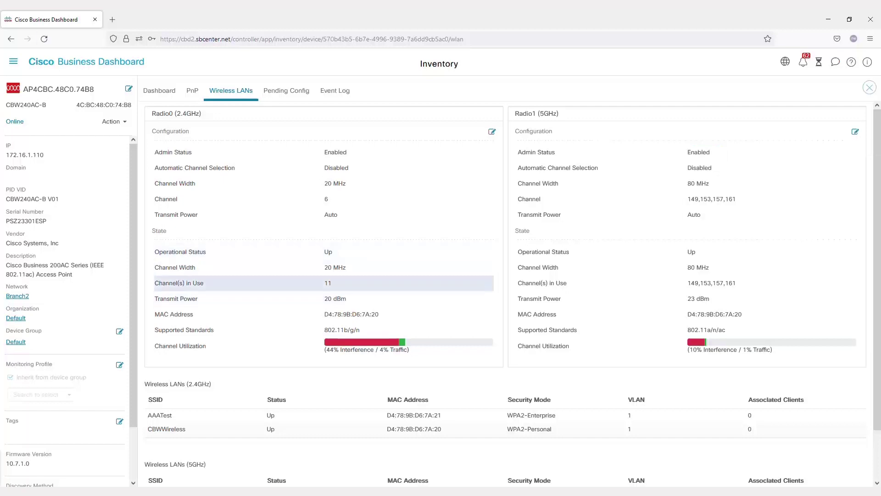
# Step: Leave the access point's details and open the inventory list of network devices
pyautogui.click(14, 62)
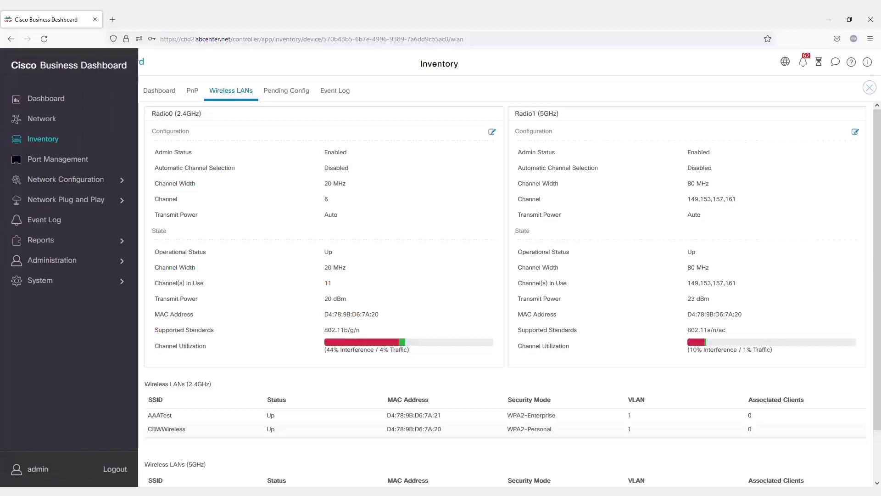
pyautogui.click(43, 139)
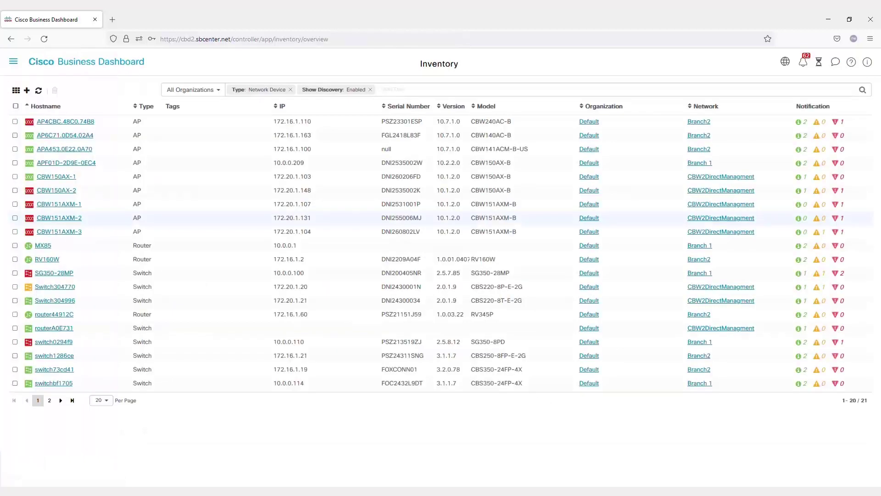